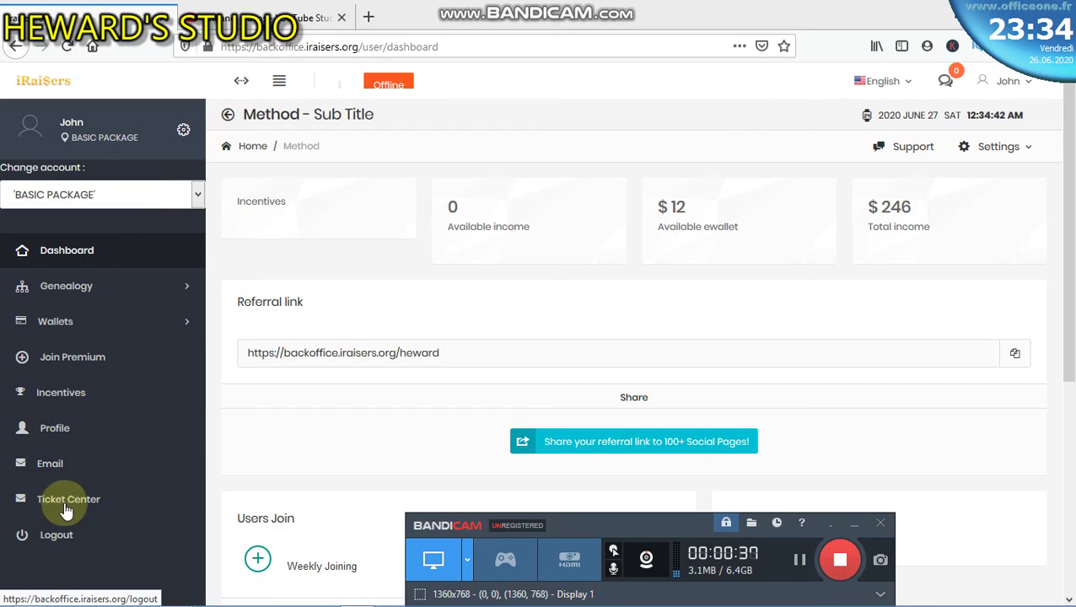
Step: Go from the dashboard to the member's Profile page via the left sidebar
left_click(59, 437)
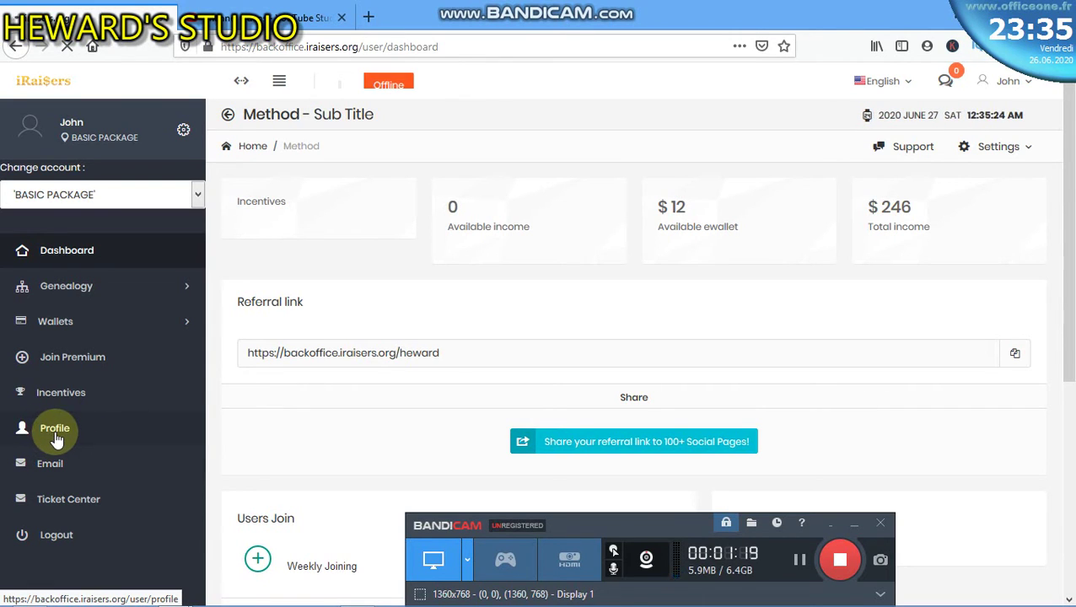
left_click(57, 439)
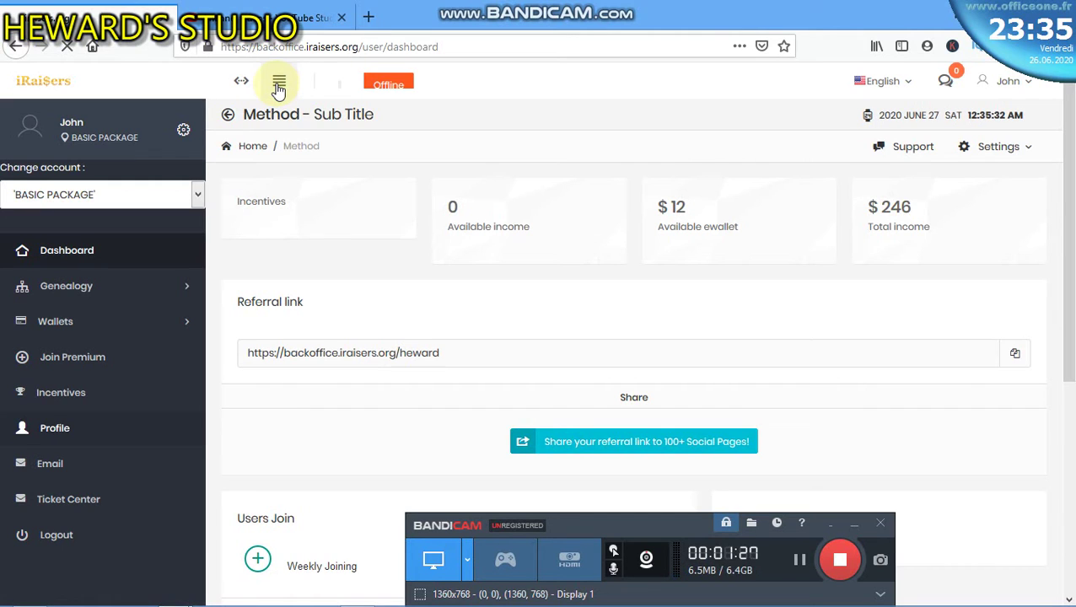
left_click(68, 432)
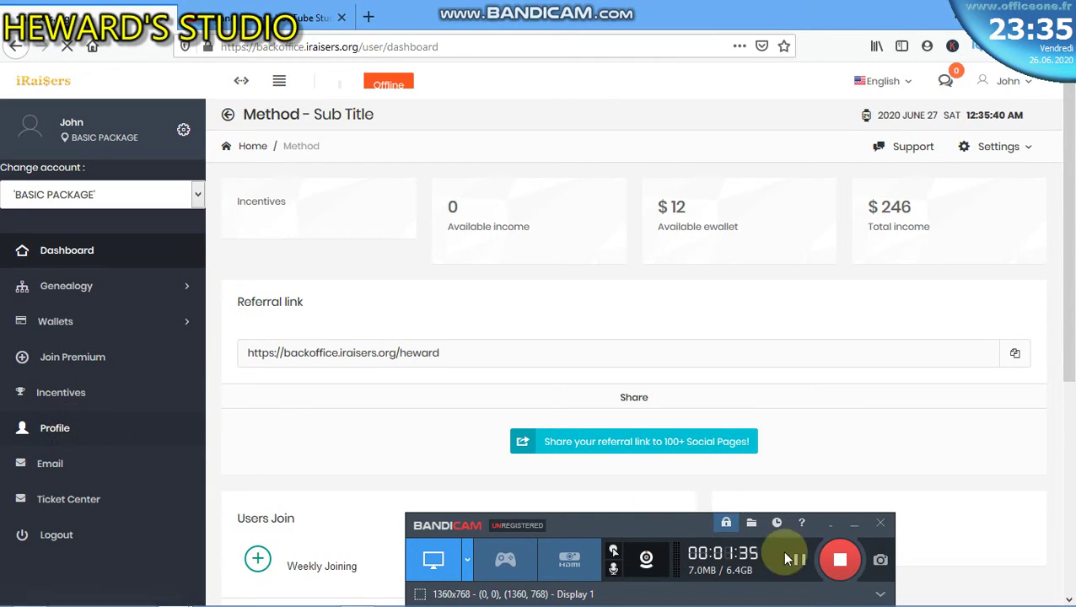
Step: Scroll through the profile Overview details, then switch to the Activity section, which has no entries
left_click(802, 563)
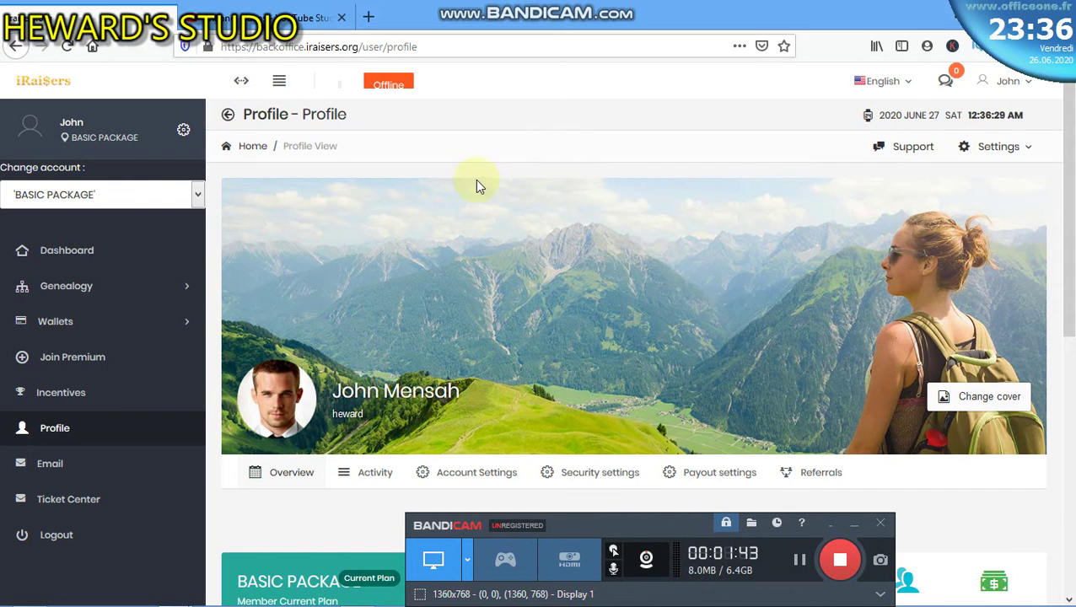
scroll(475, 184, "down", 5)
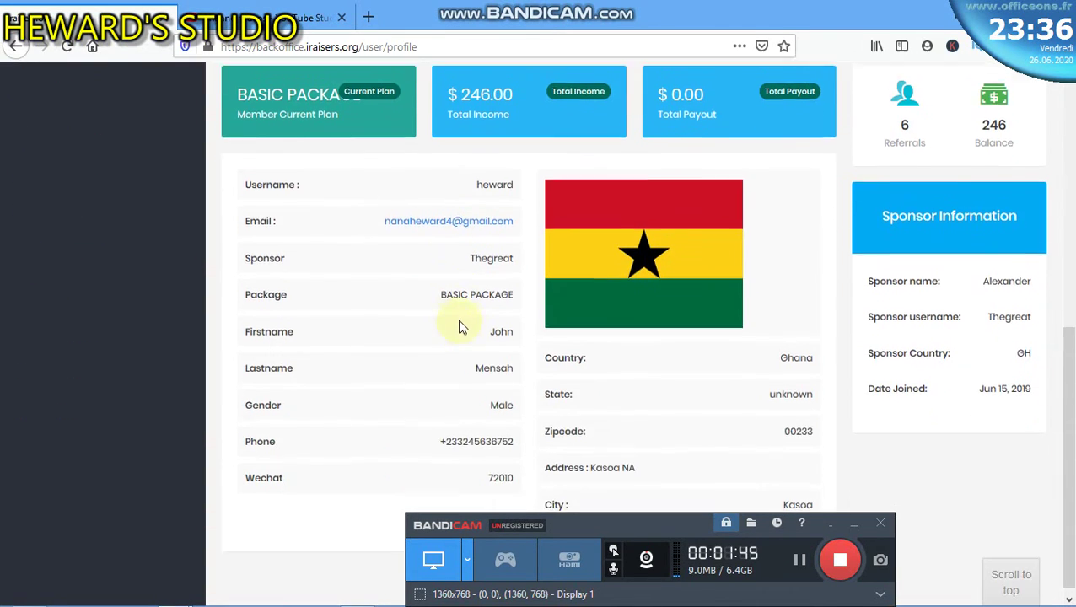
scroll(439, 368, "up", 5)
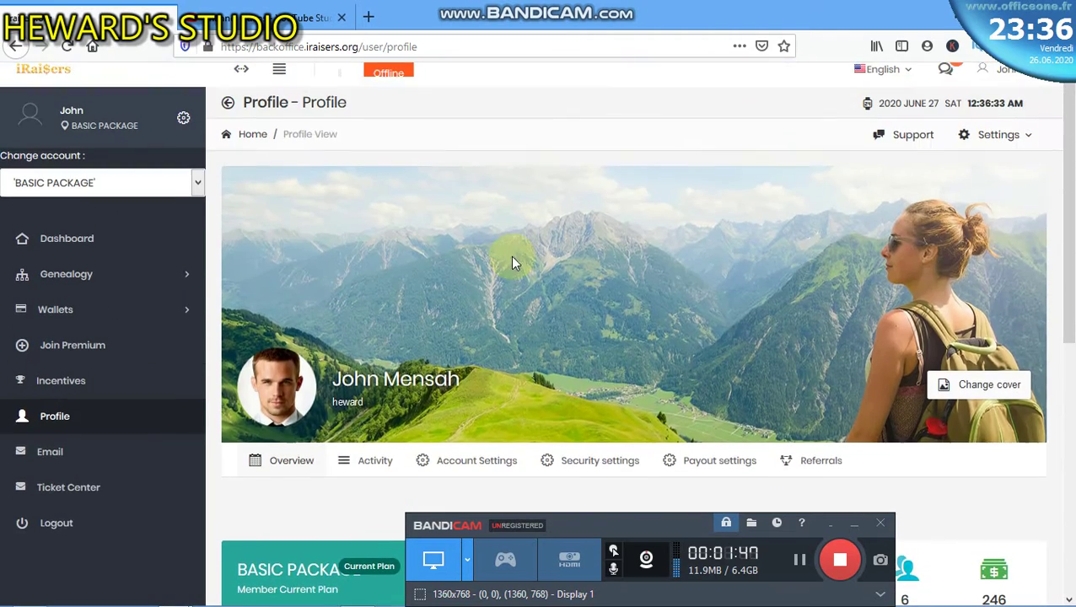
scroll(516, 257, "down", 4)
left_click(852, 526)
scroll(523, 337, "up", 3)
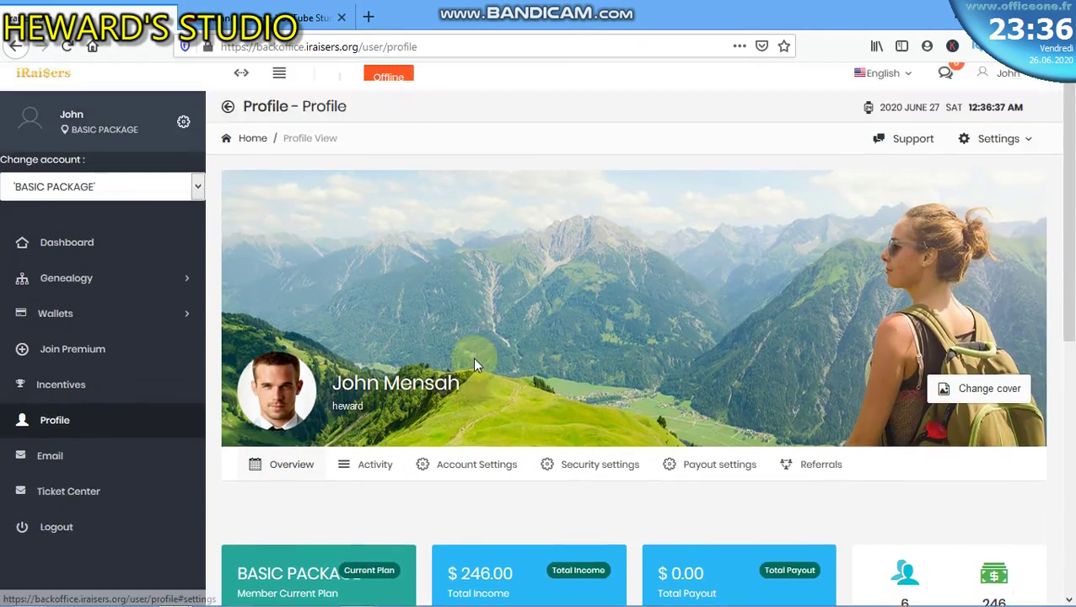
scroll(472, 358, "down", 5)
scroll(312, 134, "up", 3)
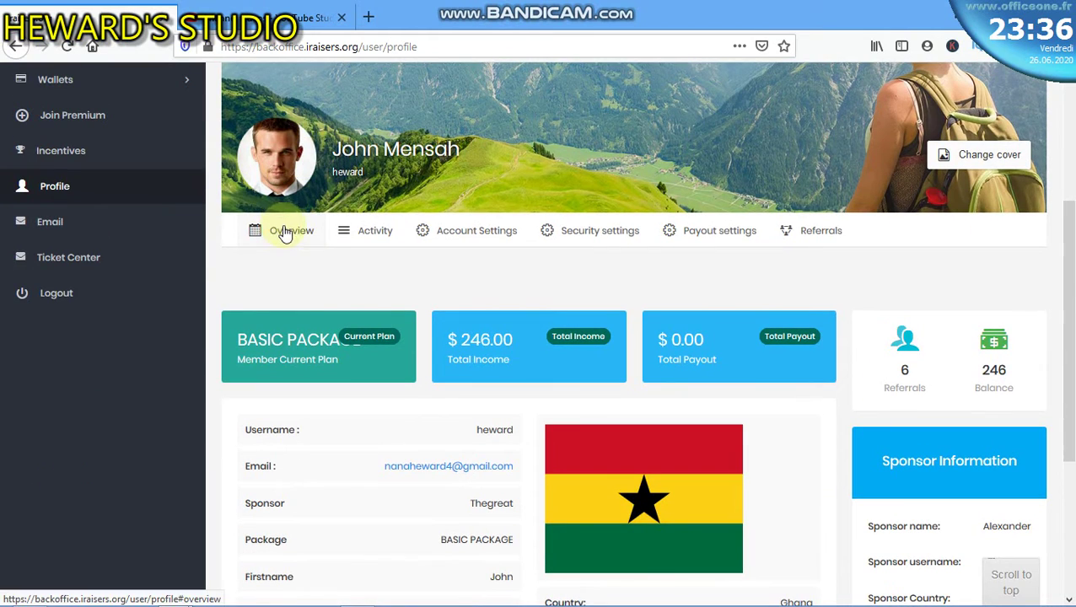
scroll(388, 363, "down", 3)
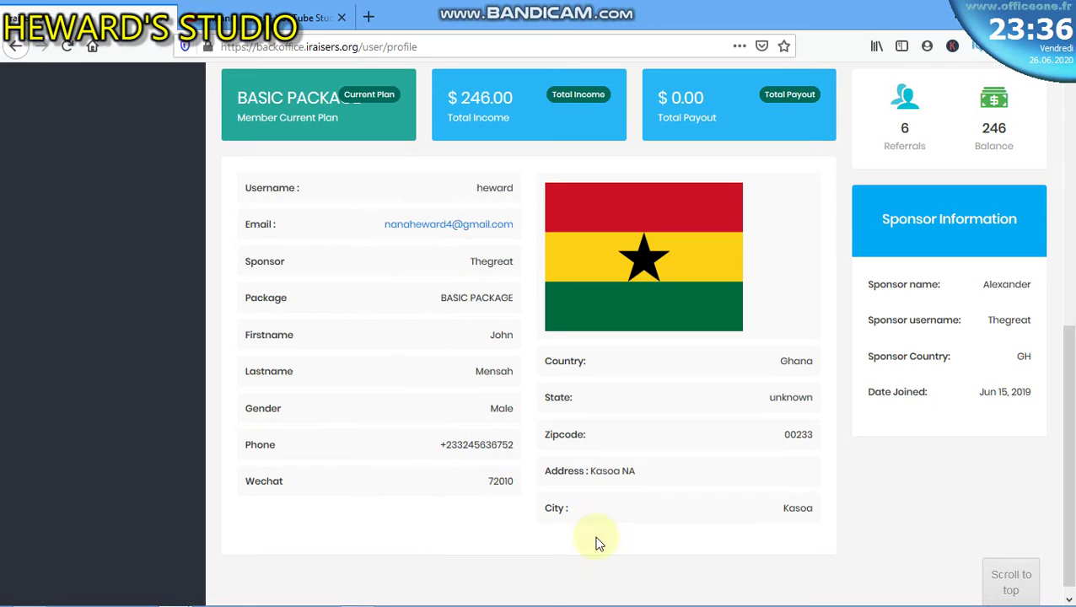
scroll(860, 321, "up", 3)
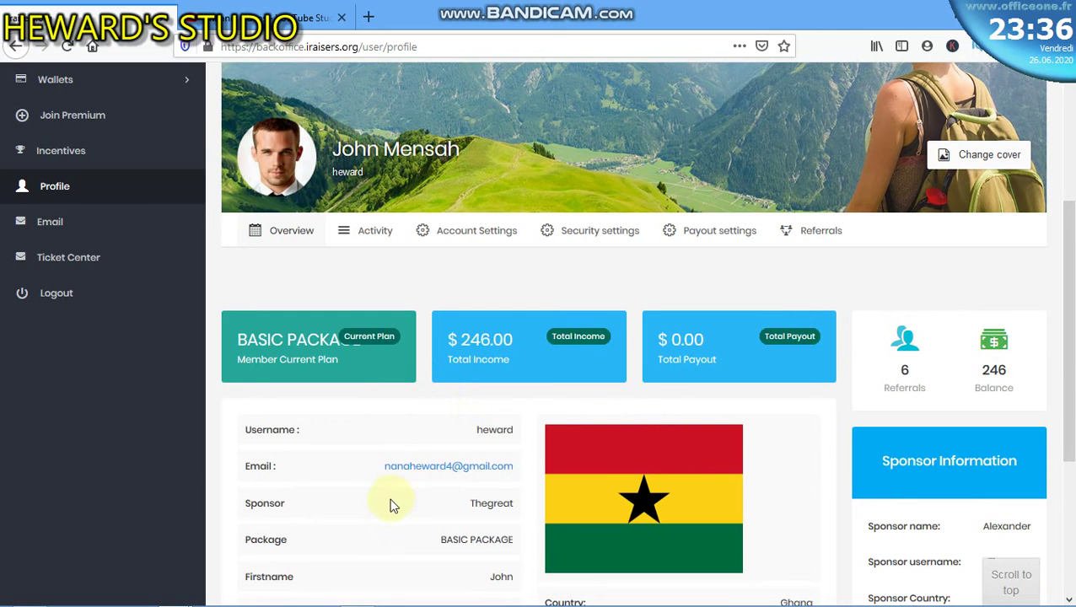
left_click(376, 236)
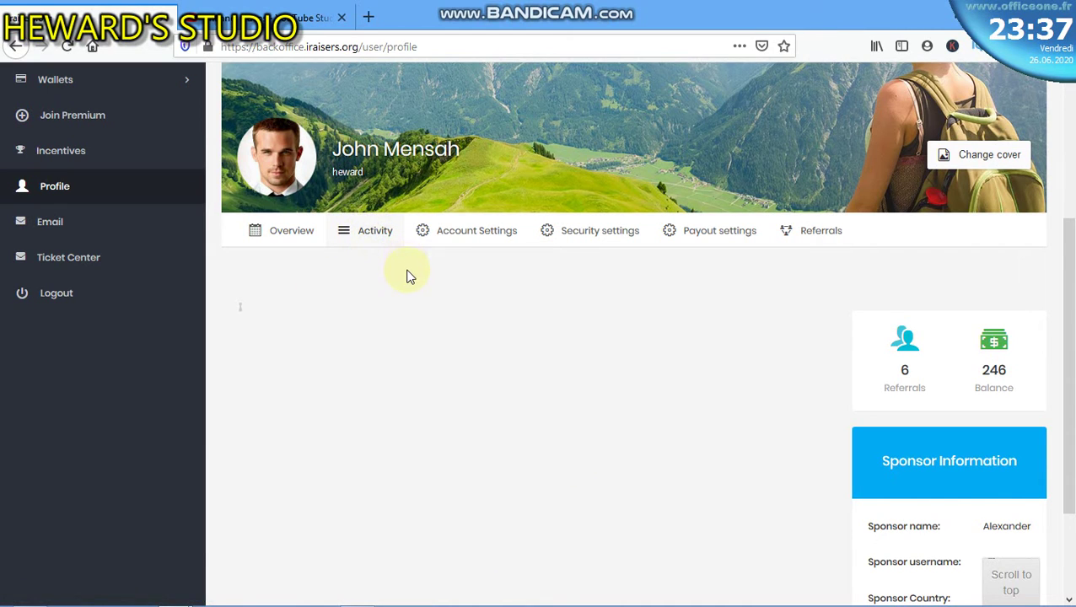
Step: Show the Account Settings tab with its Profile Information form
left_click(463, 245)
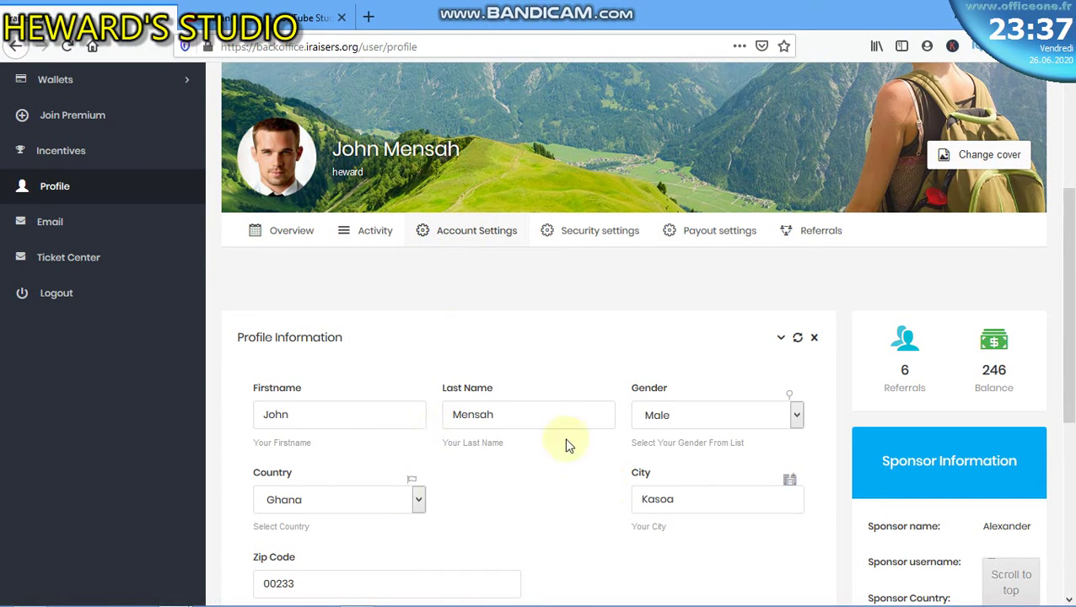
scroll(459, 531, "down", 3)
scroll(465, 522, "down", 3)
scroll(464, 506, "up", 7)
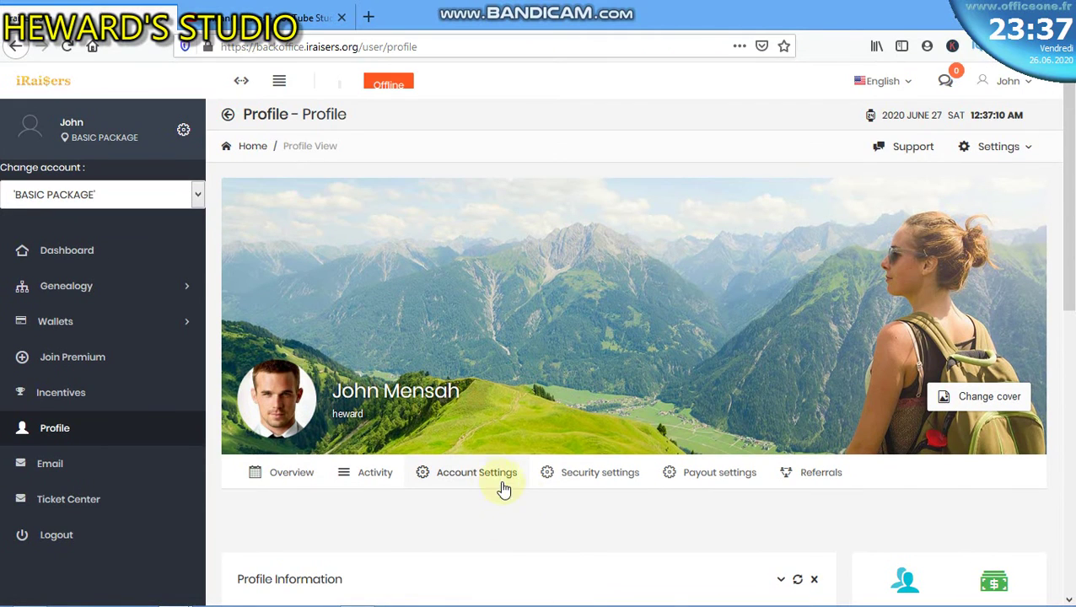
Step: Show Security settings: two-factor authentication set to Enable, plus primary and transaction password forms
left_click(591, 477)
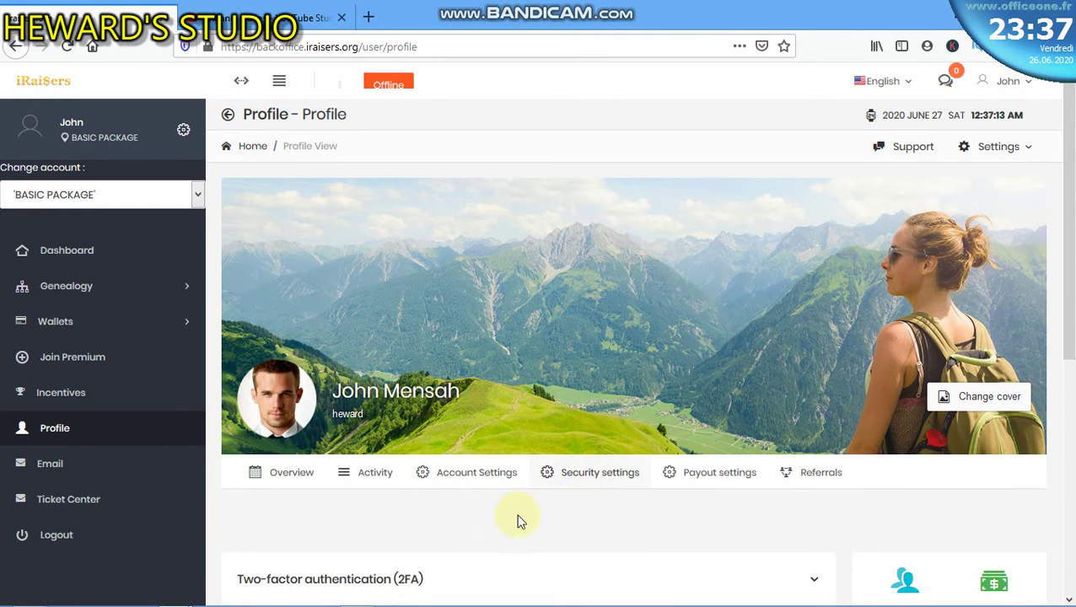
scroll(541, 517, "down", 5)
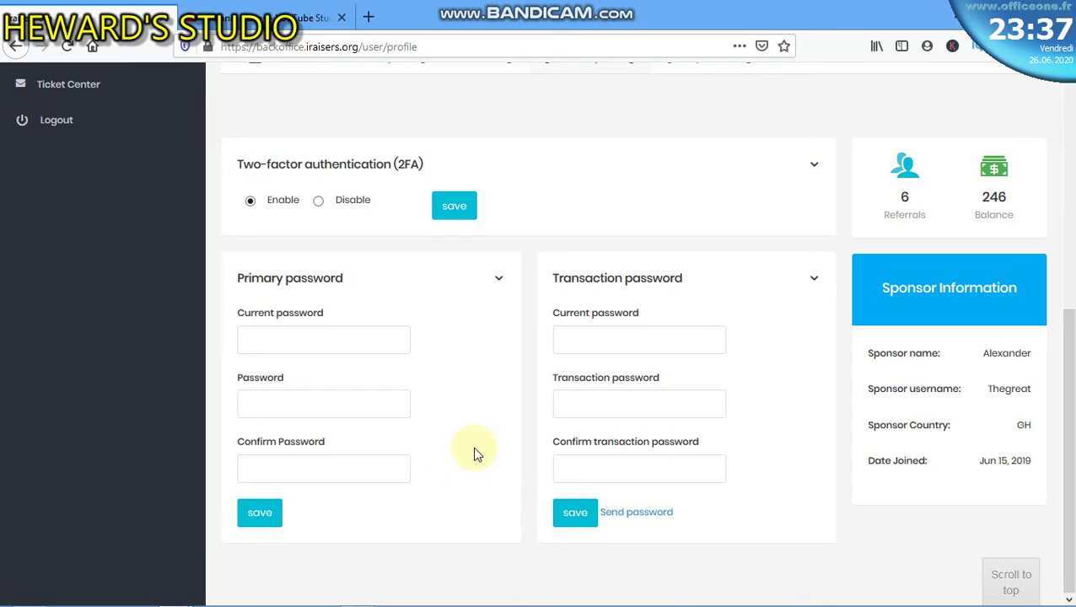
scroll(470, 456, "up", 3)
scroll(457, 442, "down", 3)
scroll(492, 399, "up", 5)
scroll(665, 348, "down", 4)
scroll(573, 270, "down", 2)
scroll(550, 228, "up", 4)
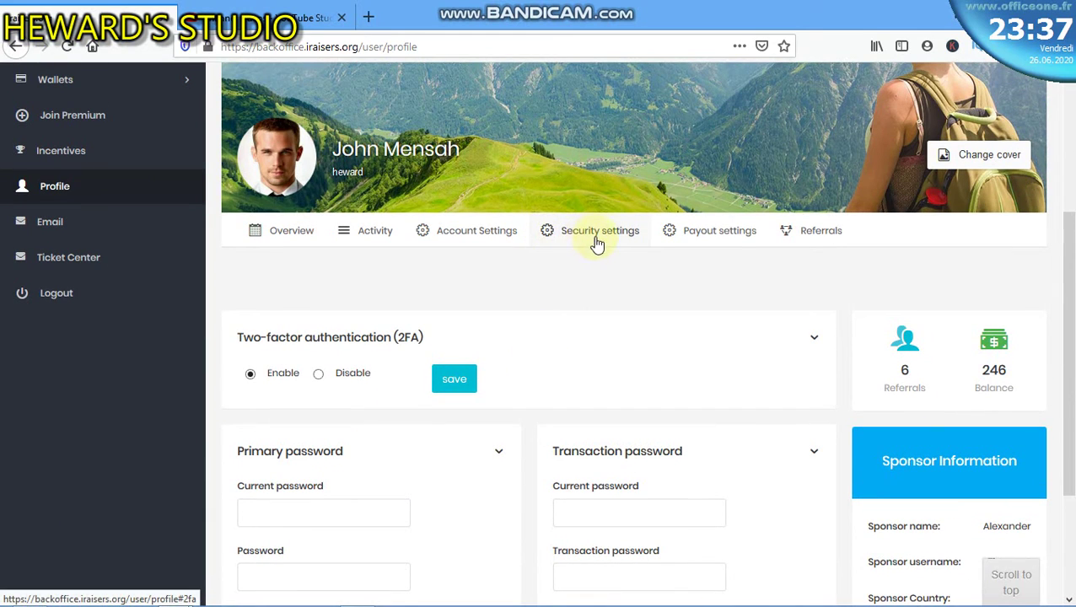
Step: Show the Payout settings tab with its empty BTC wallet and Bank details forms
left_click(602, 242)
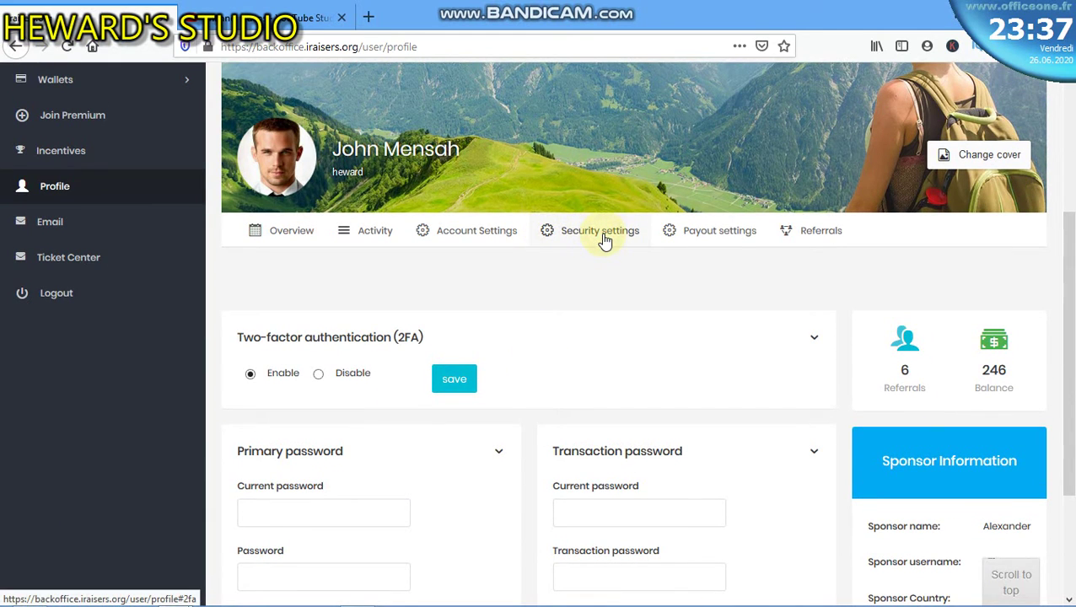
left_click(717, 241)
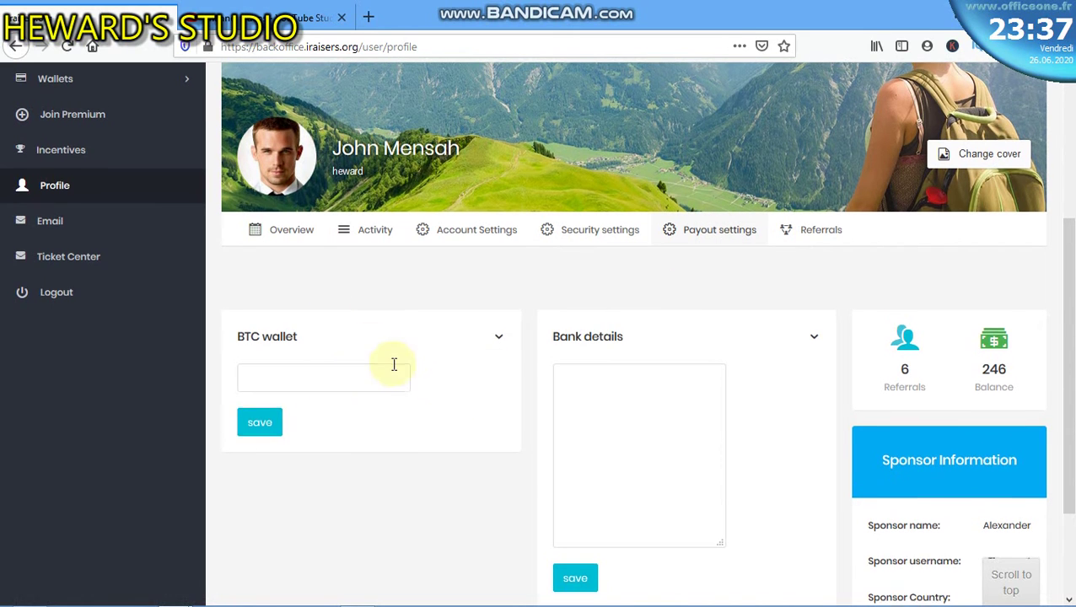
scroll(413, 379, "down", 3)
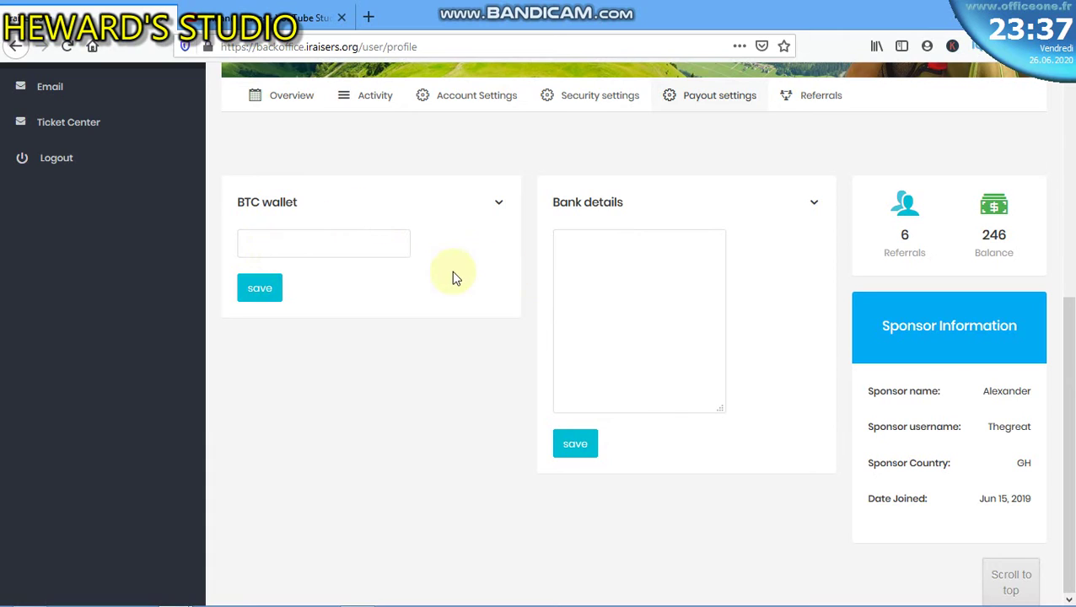
left_click(298, 245)
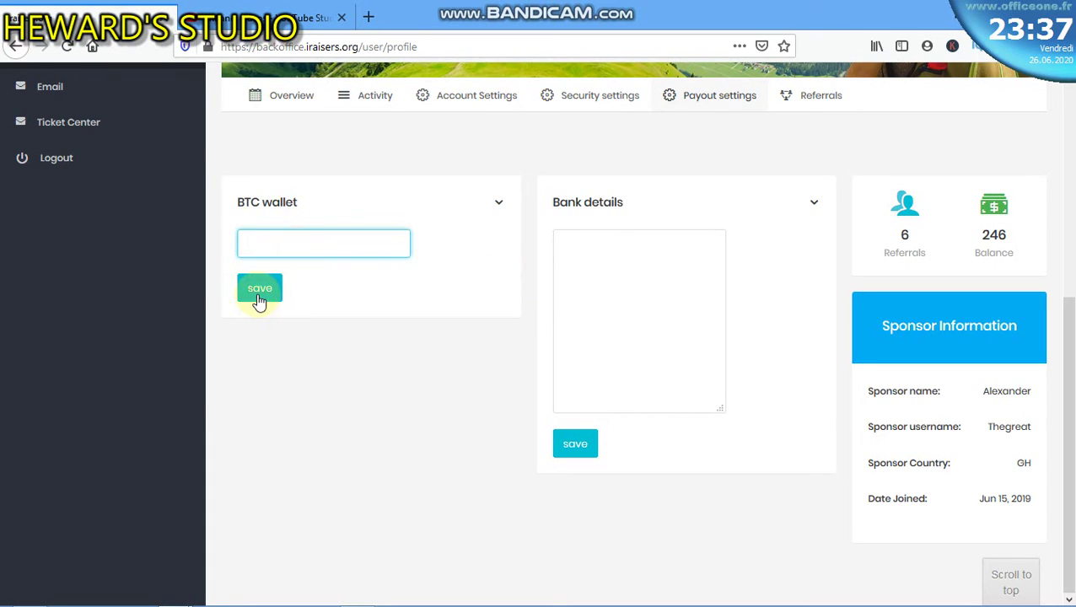
left_click(586, 242)
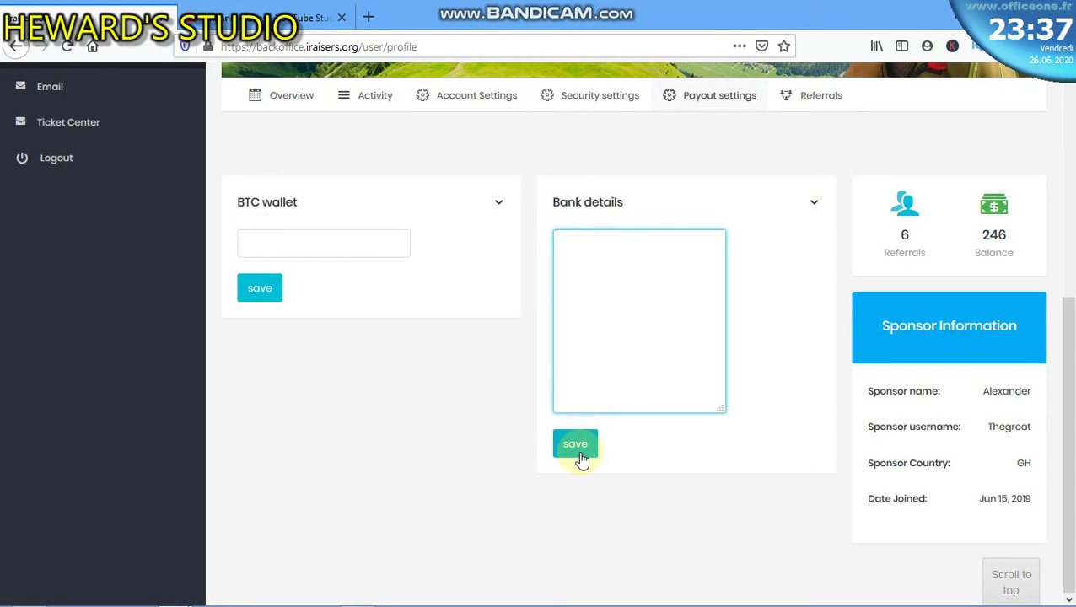
scroll(520, 416, "up", 3)
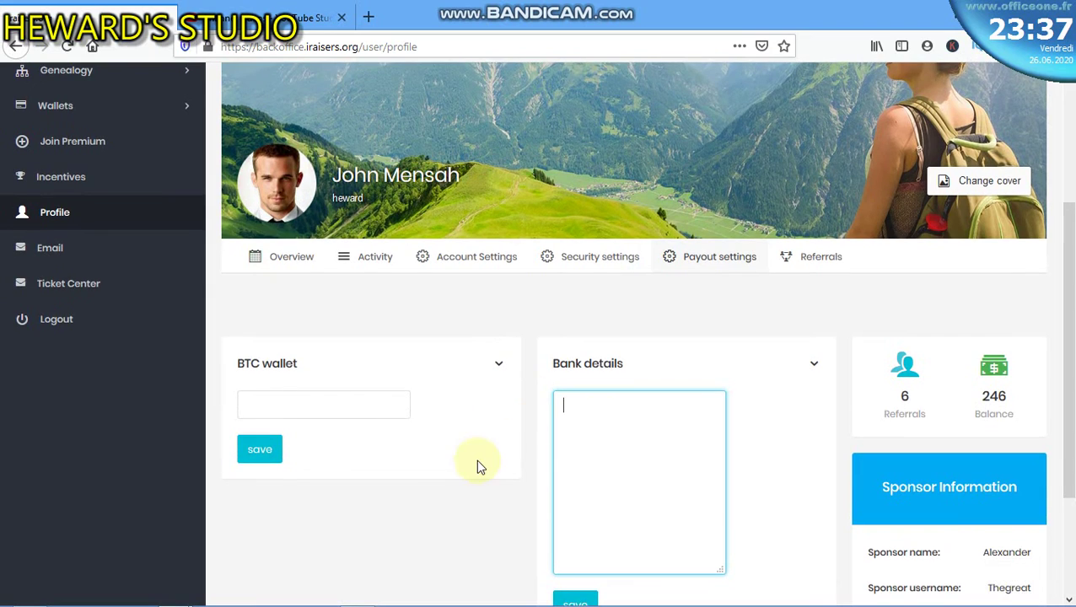
scroll(477, 461, "down", 3)
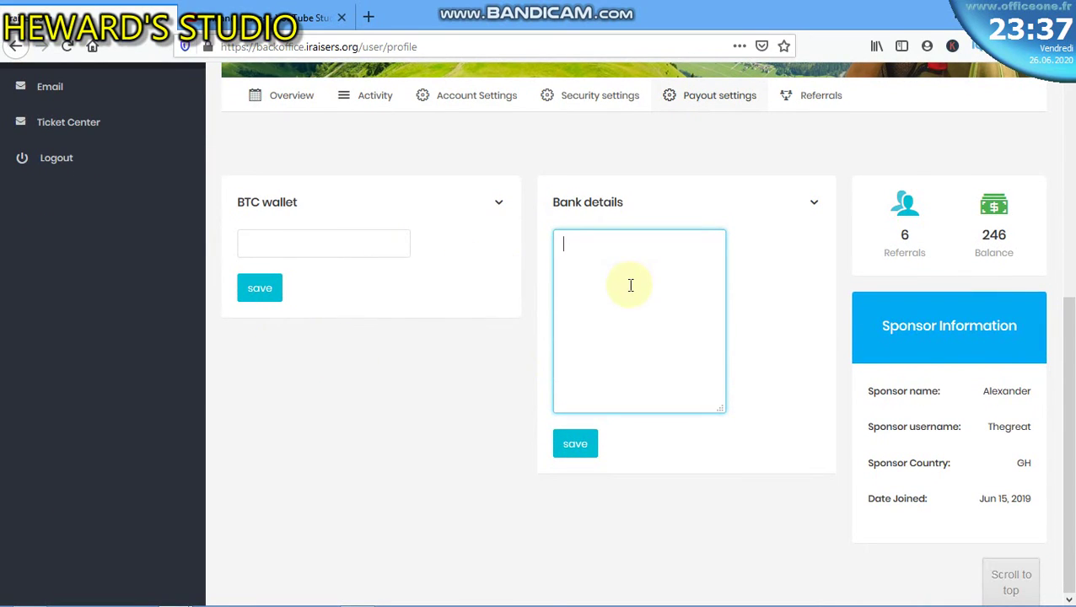
scroll(274, 291, "up", 2)
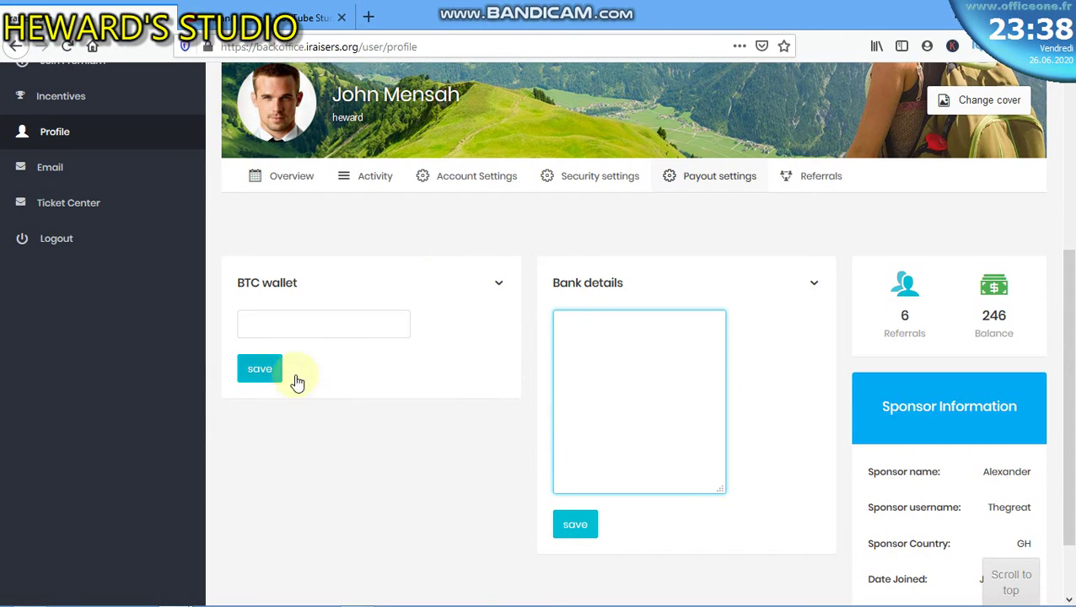
Step: Show the Referrals tab and scroll through the referred members' usernames, names and join dates
left_click(815, 182)
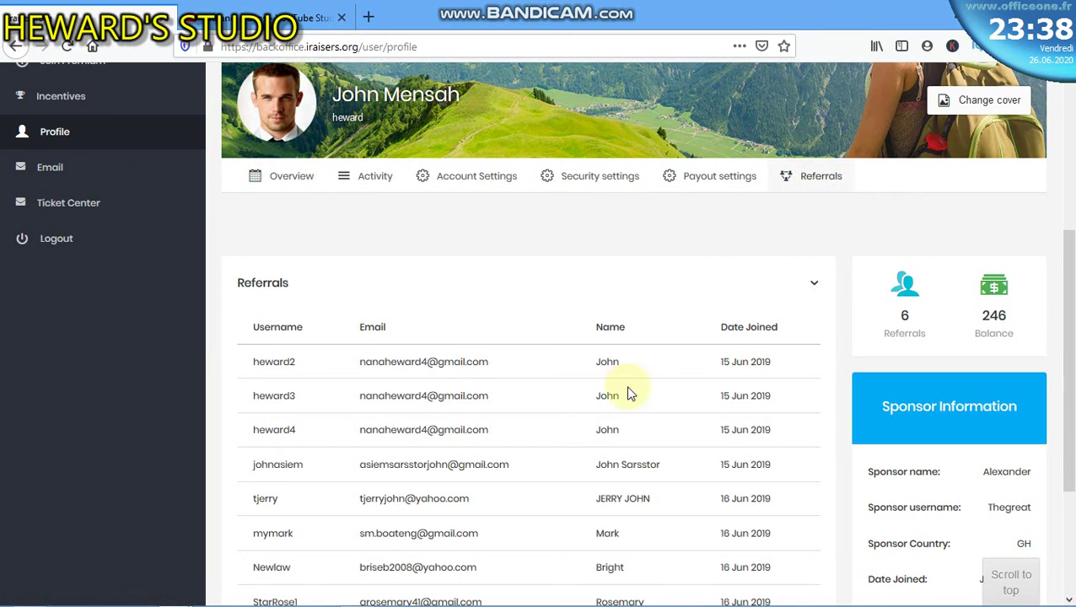
scroll(628, 397, "down", 3)
scroll(524, 422, "down", 2)
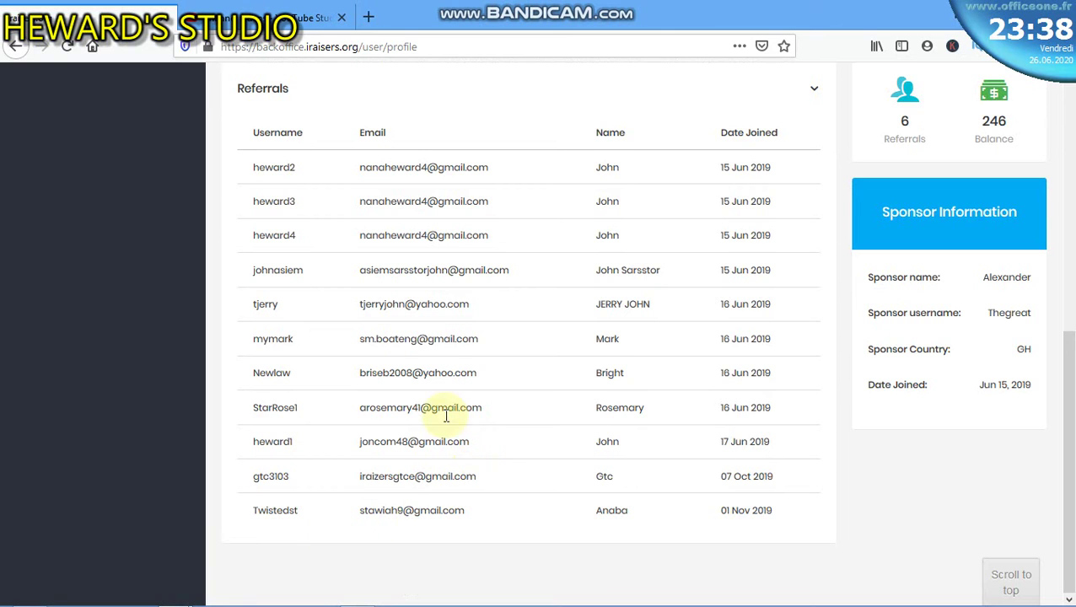
scroll(530, 380, "up", 4)
scroll(530, 422, "down", 4)
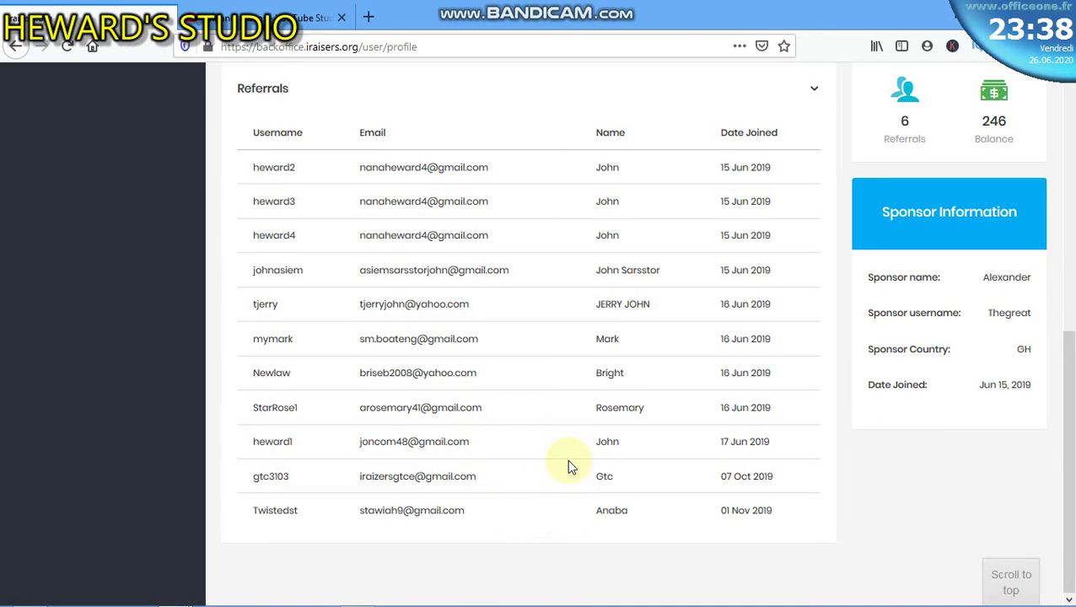
scroll(523, 437, "up", 4)
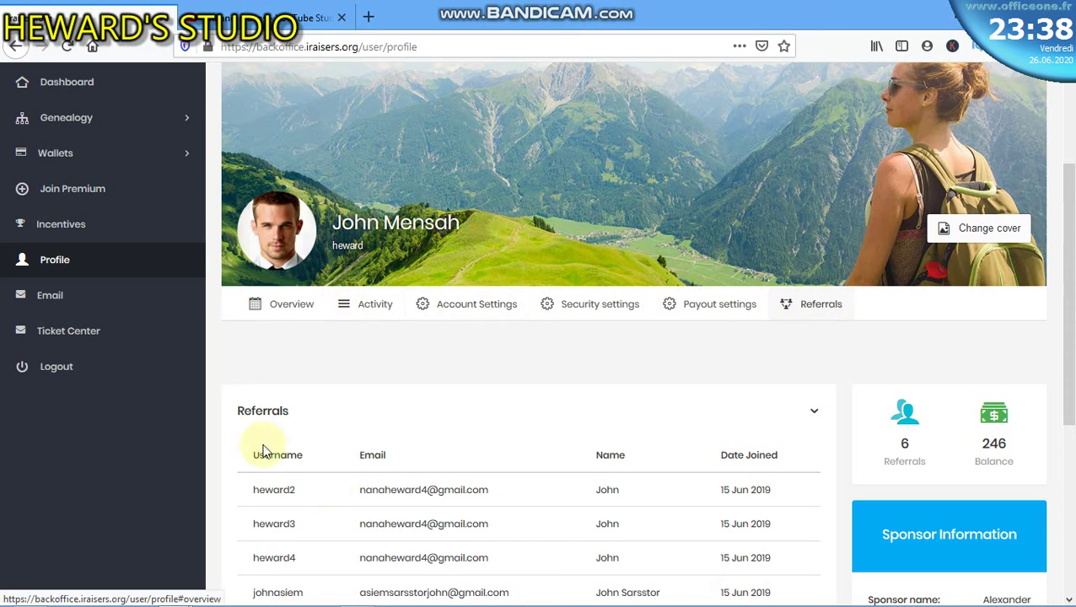
left_click(275, 251)
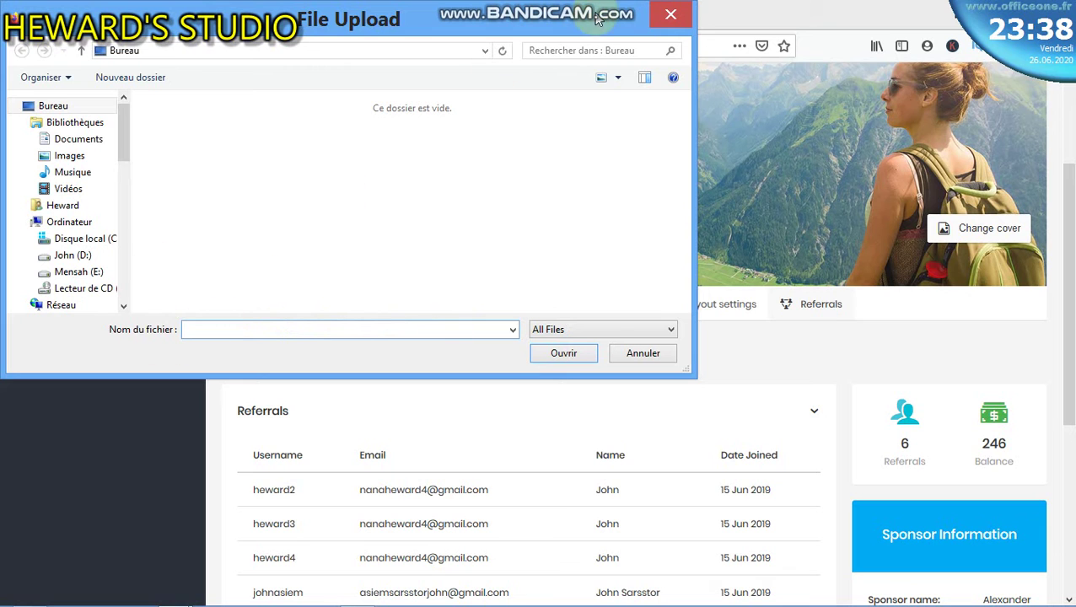
left_click(670, 15)
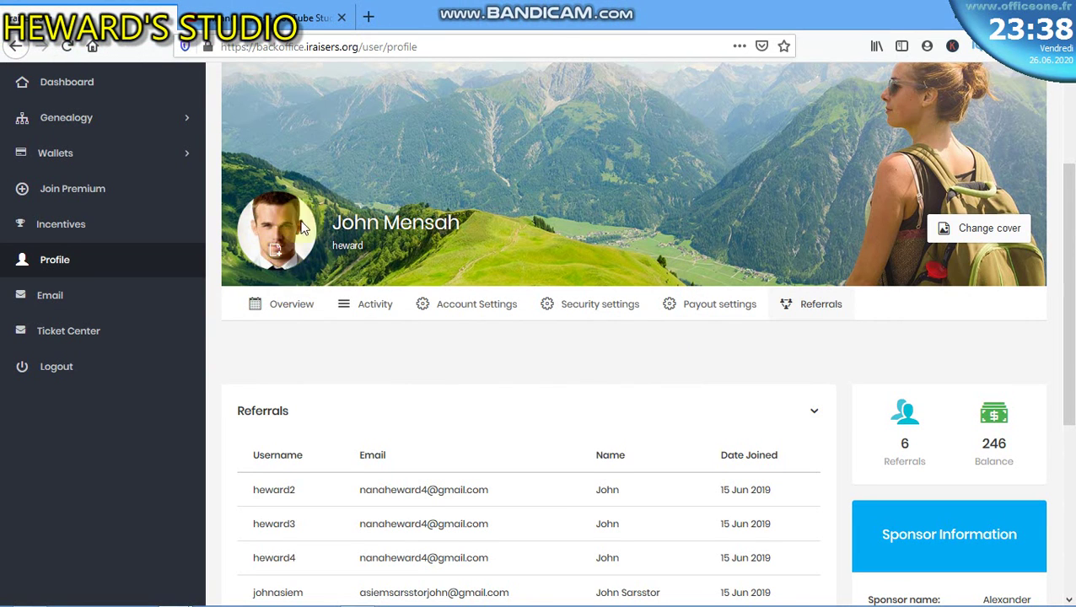
left_click(274, 250)
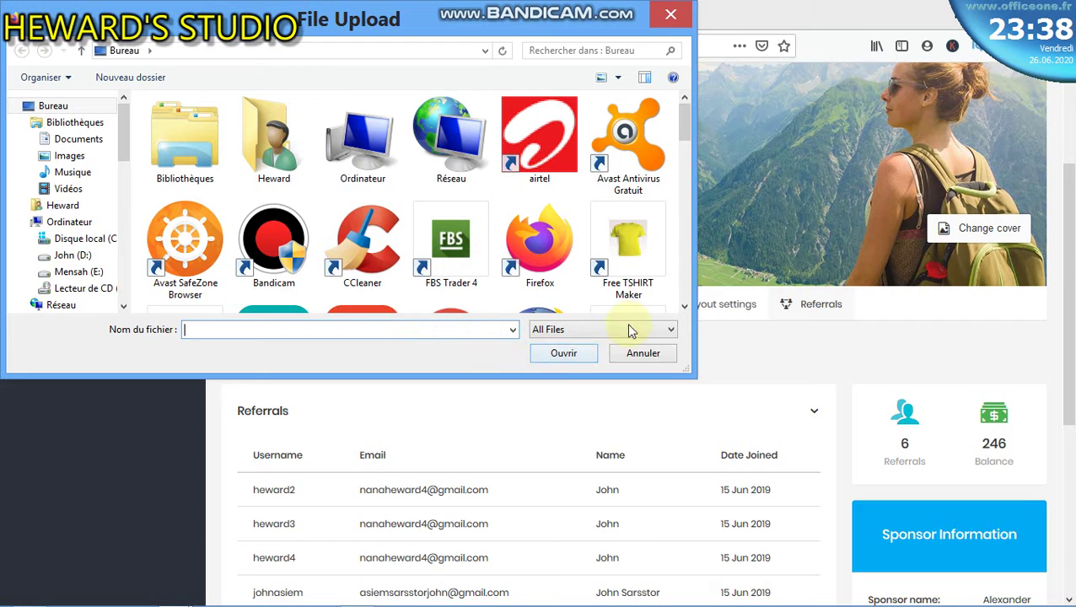
left_click(670, 13)
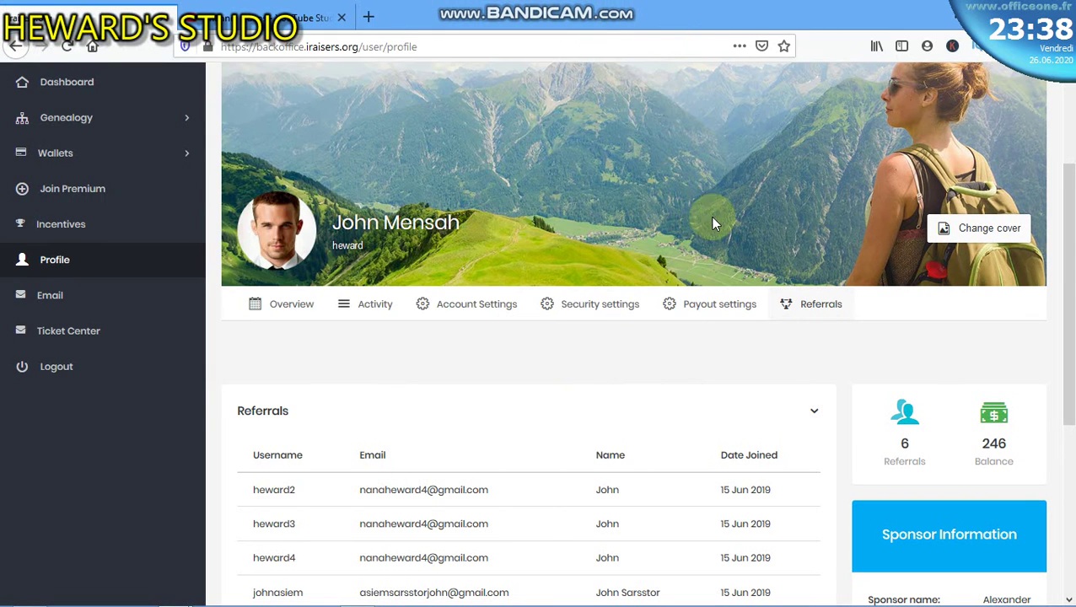
left_click(989, 233)
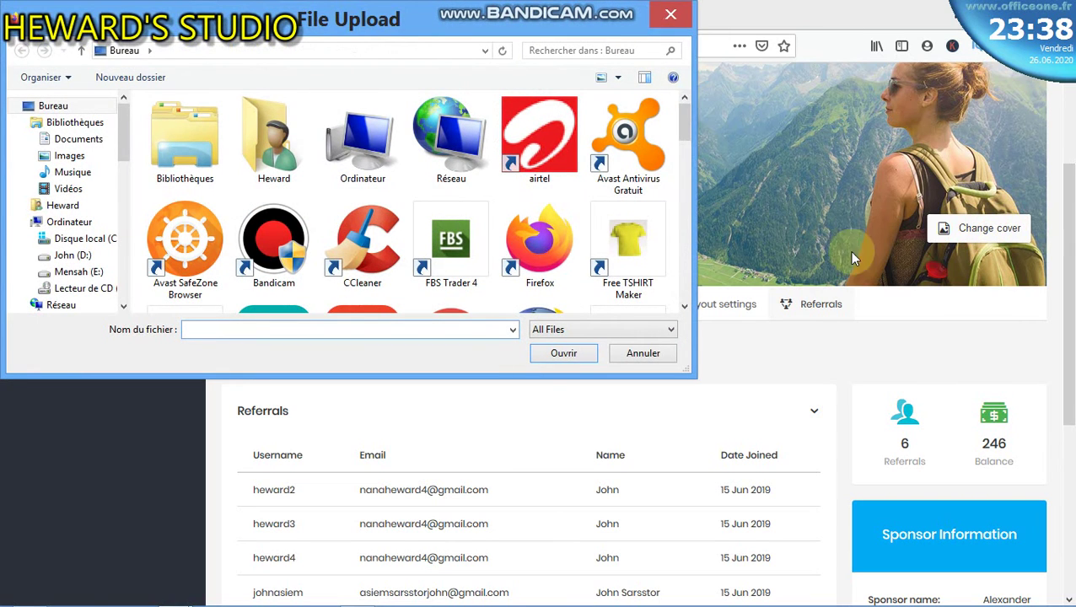
left_click(671, 13)
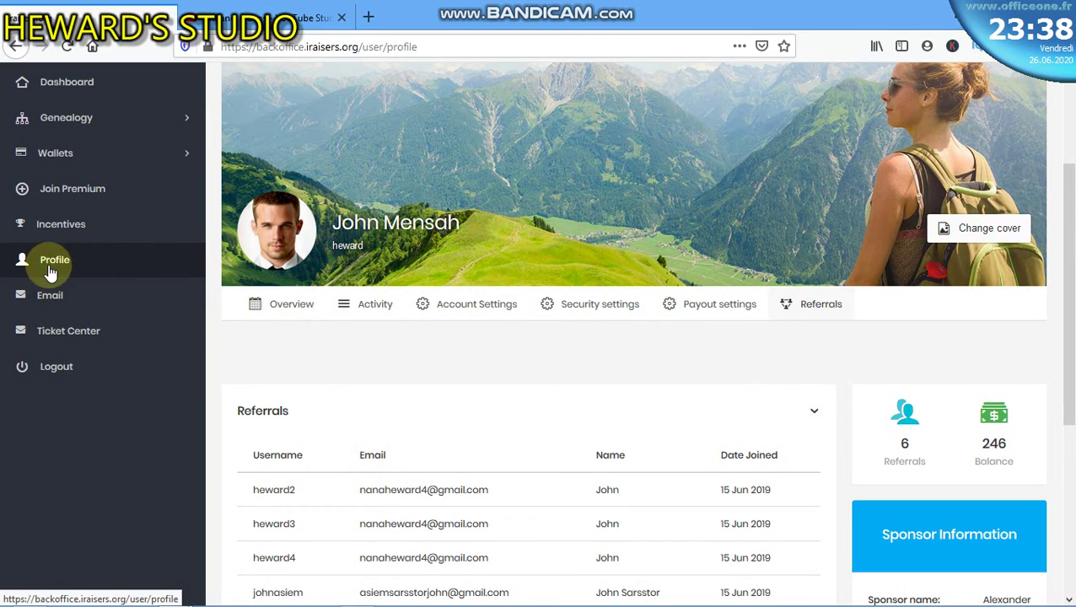
Step: Review the eleven referred members in the Referrals table, then go to Incentives
scroll(620, 481, "down", 4)
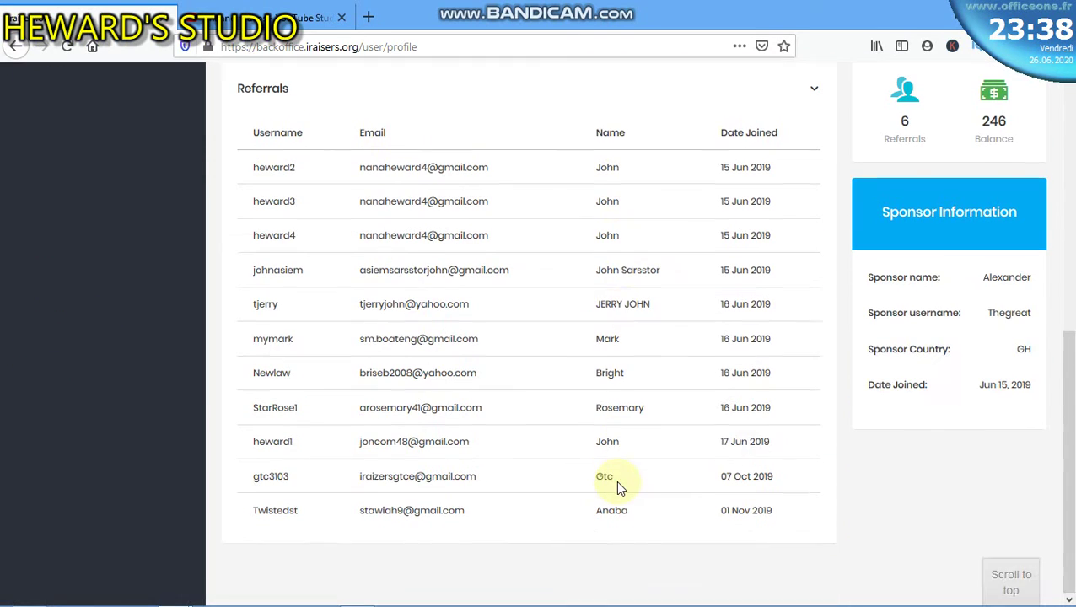
scroll(503, 536, "up", 5)
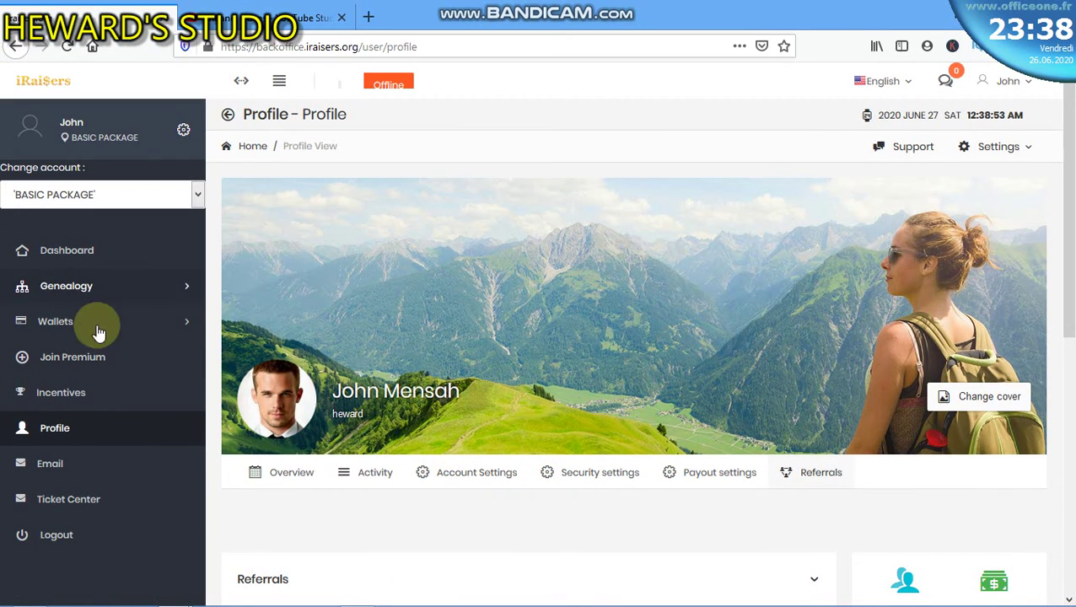
scroll(605, 451, "down", 4)
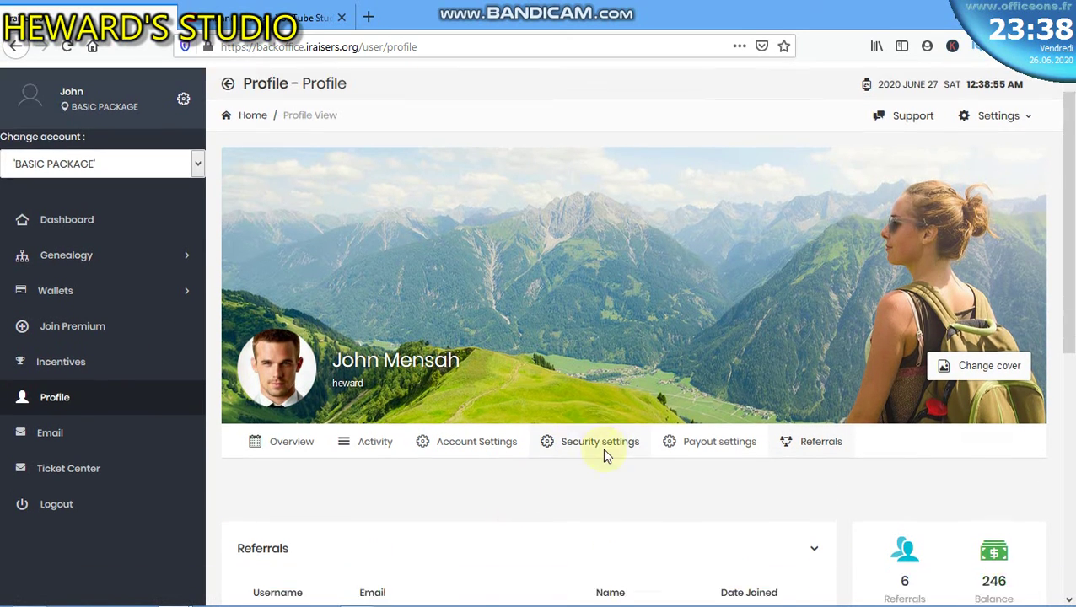
scroll(369, 435, "up", 3)
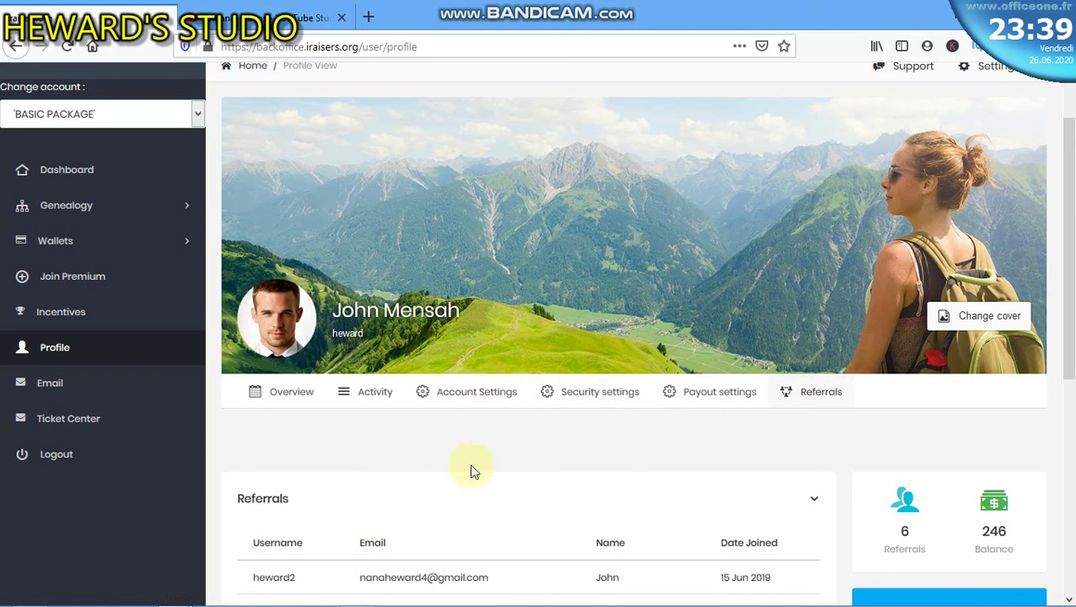
scroll(473, 452, "down", 5)
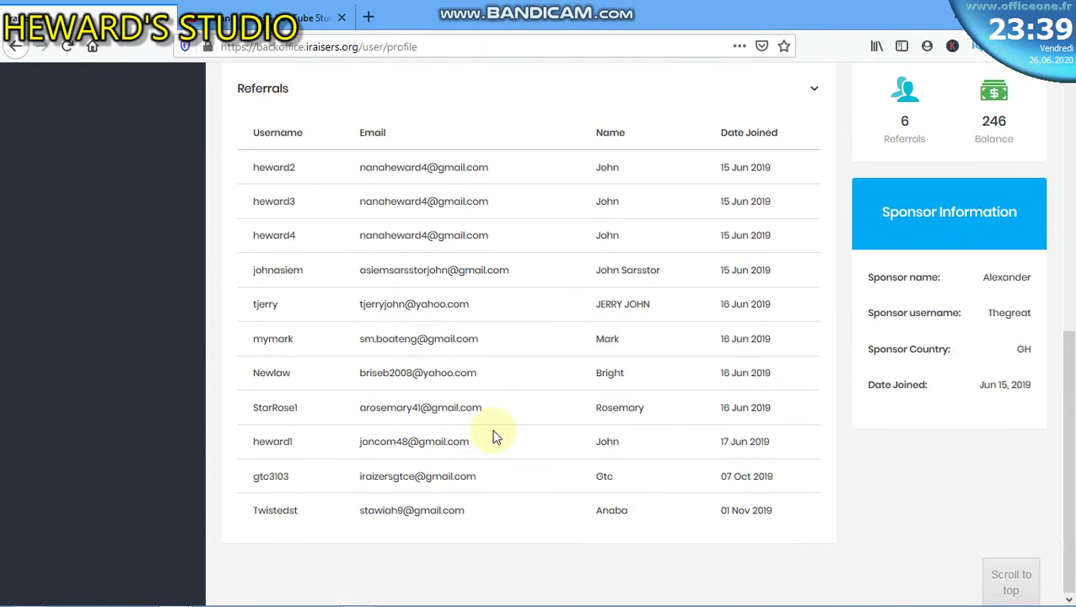
scroll(253, 430, "up", 6)
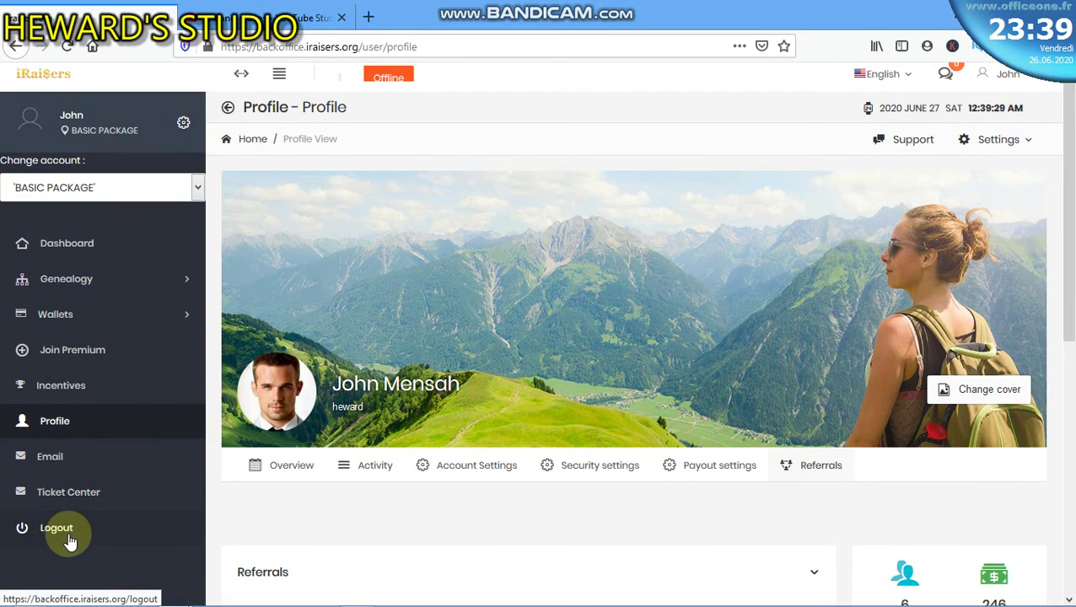
left_click(93, 395)
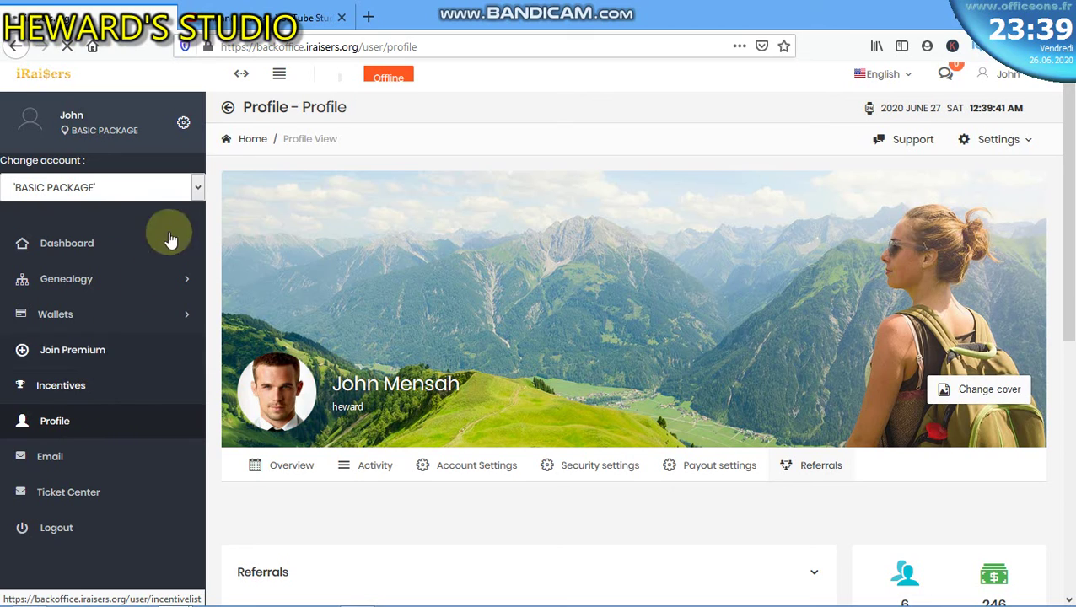
Step: Check the Change account list and Wallets pages, then expand Genealogy to show Team view and Sponsor Genealogy
left_click(198, 188)
left_click(65, 196)
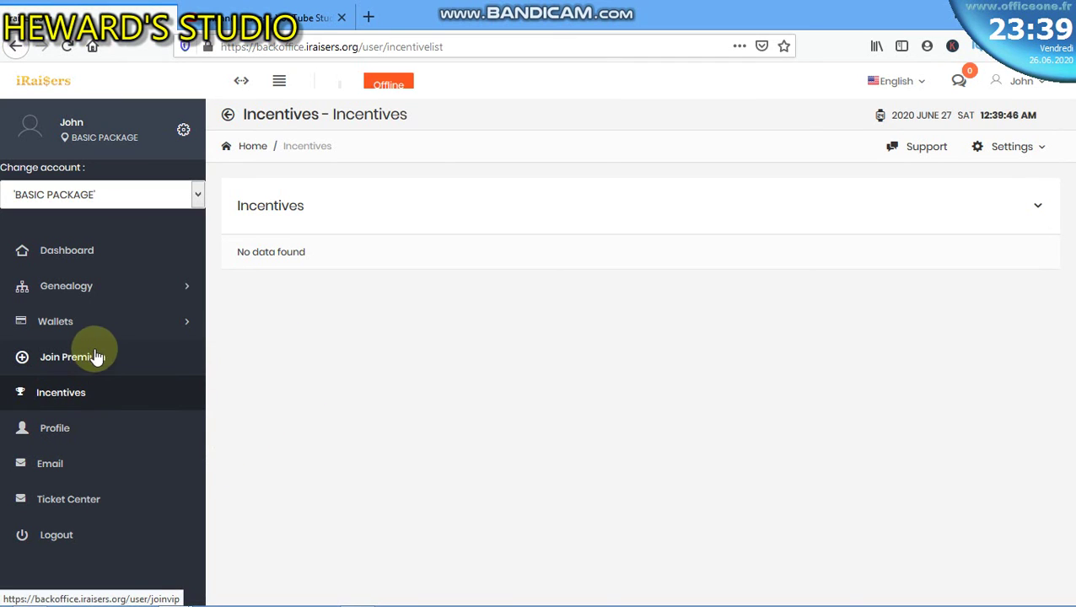
left_click(175, 323)
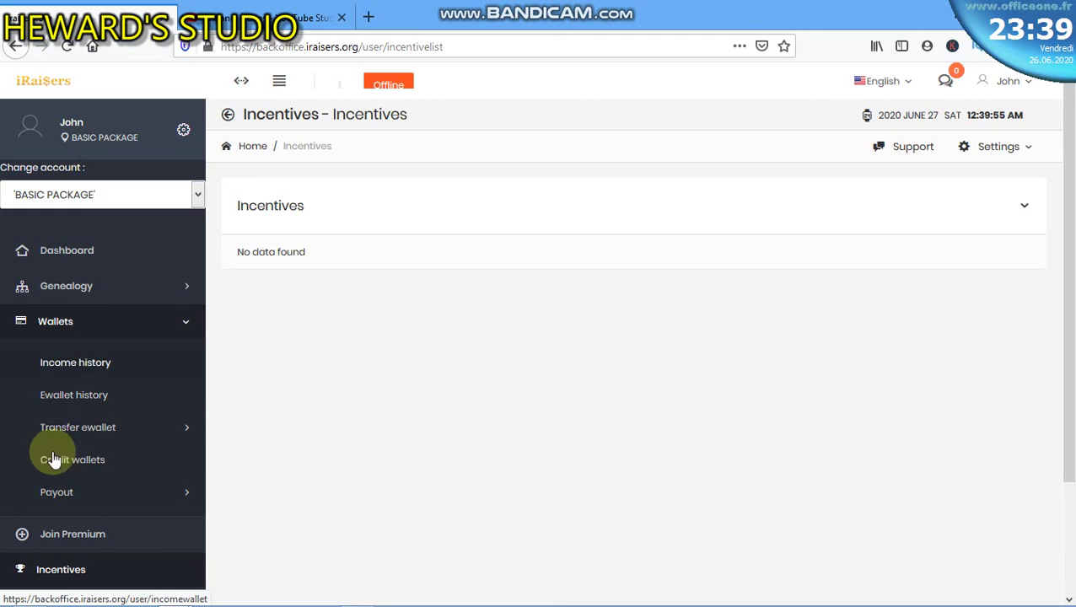
left_click(111, 317)
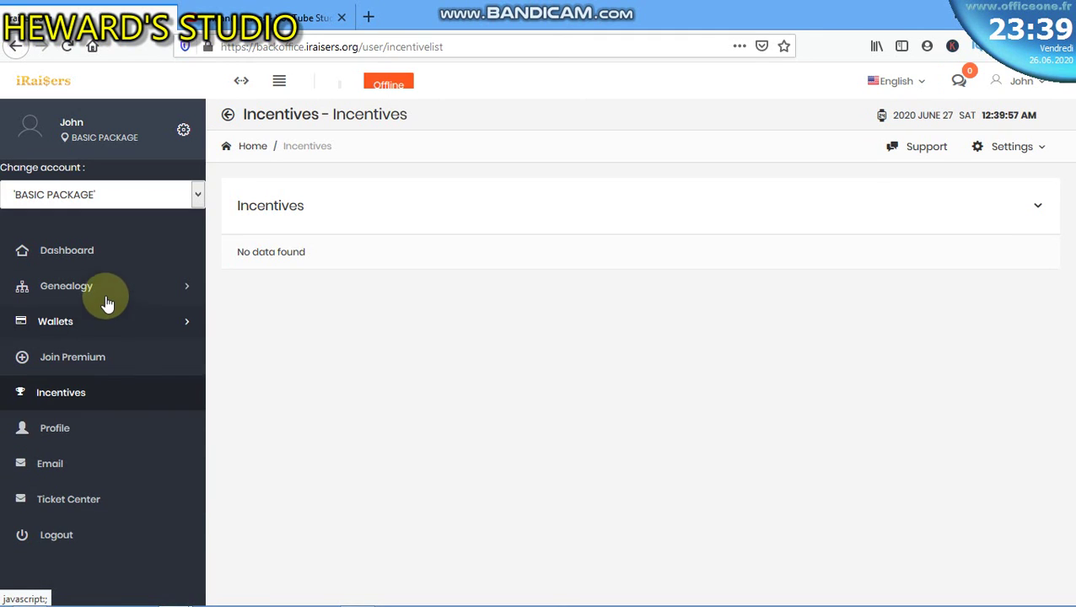
left_click(111, 294)
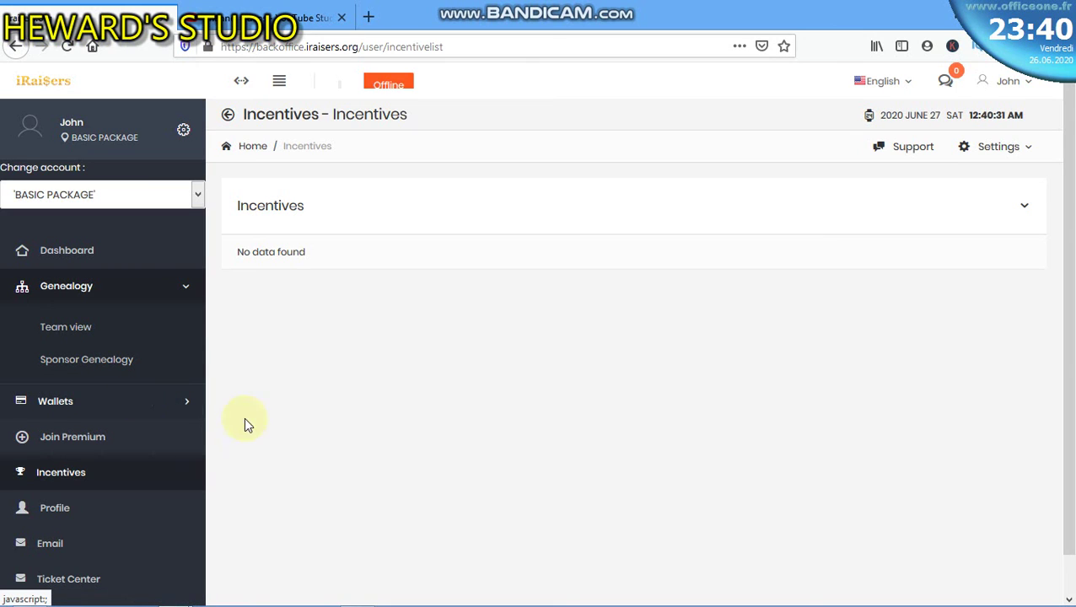
mouse_move(528, 600)
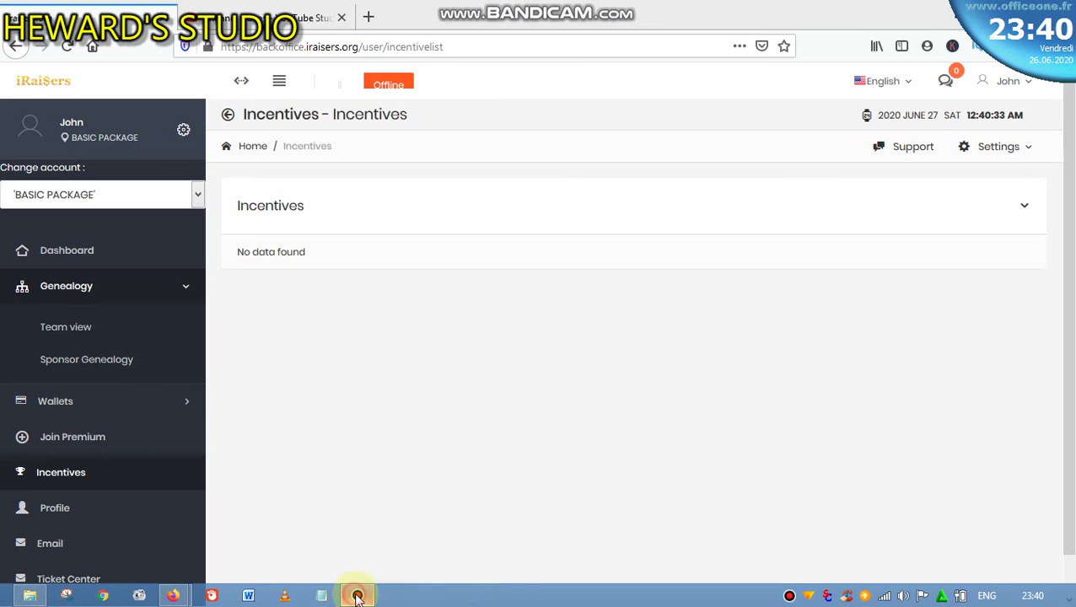